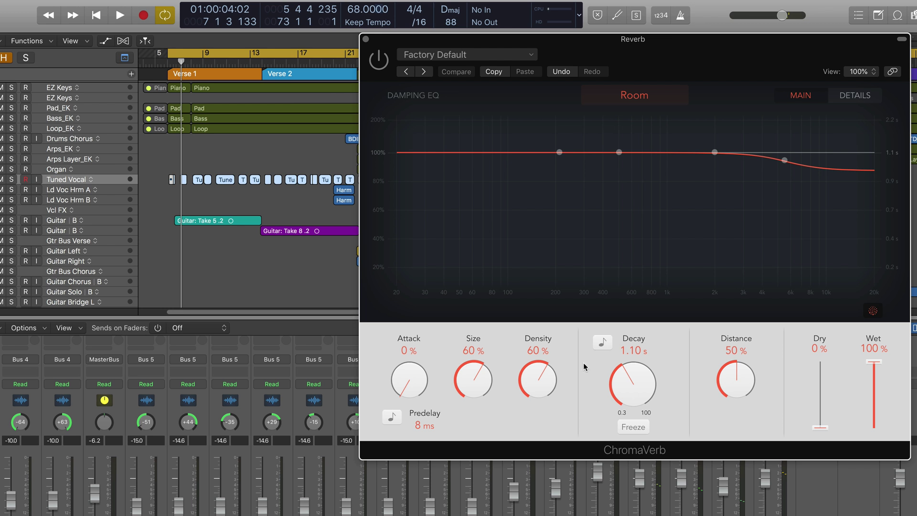
- Toggle ChromaVerb's decay tempo sync on and off, leaving Decay unsynced at 1.20 s
{"action": "left_click", "coordinate": [603, 343]}
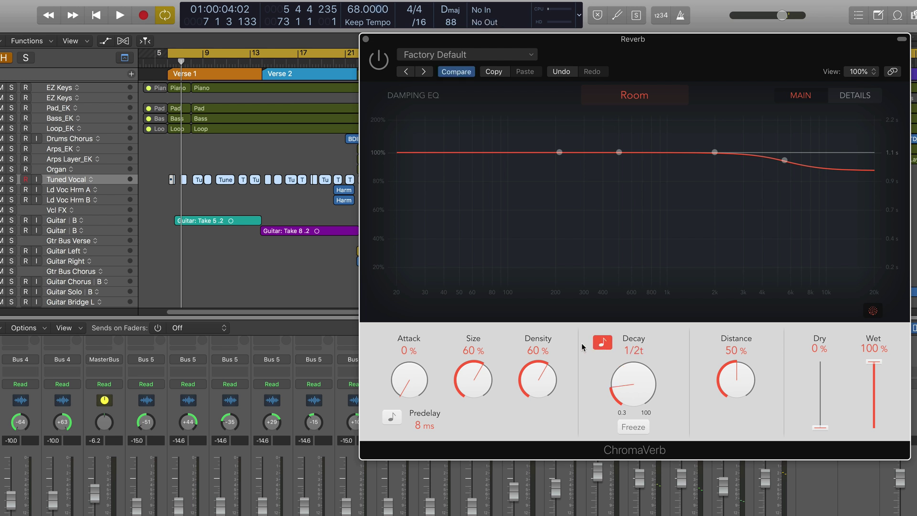
{"action": "left_click", "coordinate": [603, 343]}
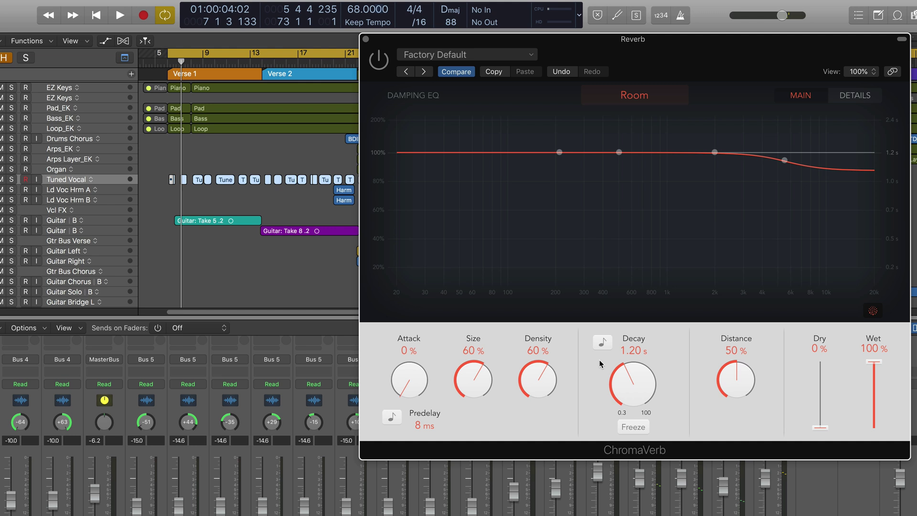
{"action": "left_click", "coordinate": [608, 345]}
{"action": "left_click", "coordinate": [606, 345]}
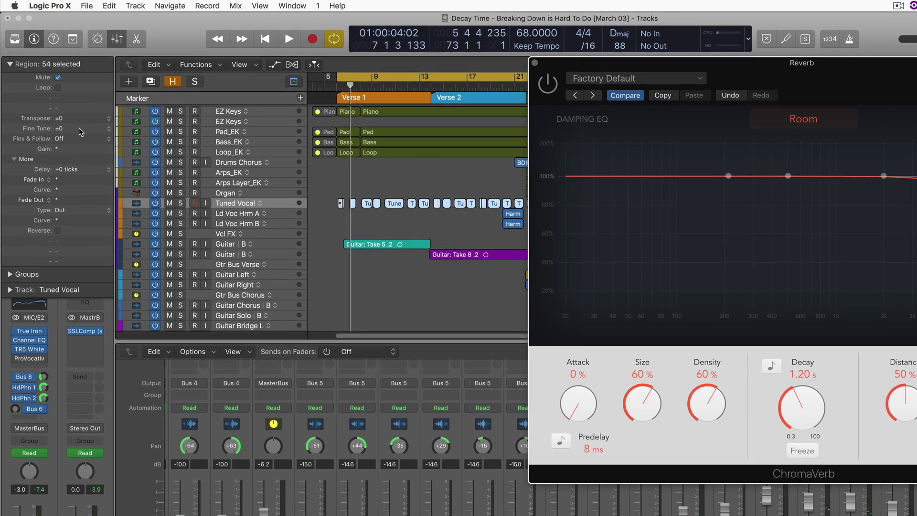
{"action": "left_click", "coordinate": [110, 172]}
{"action": "scroll", "coordinate": [110, 172], "scroll_direction": "up", "scroll_amount": 1}
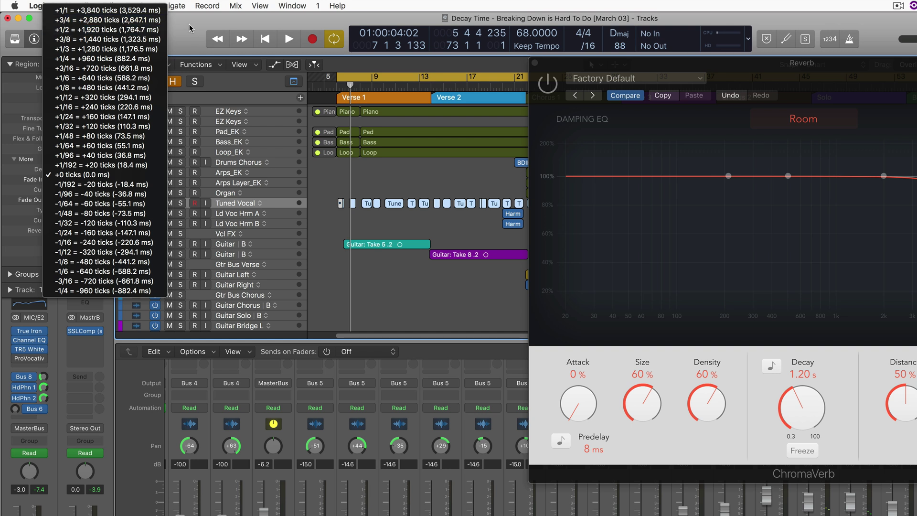
{"action": "key", "text": "Escape"}
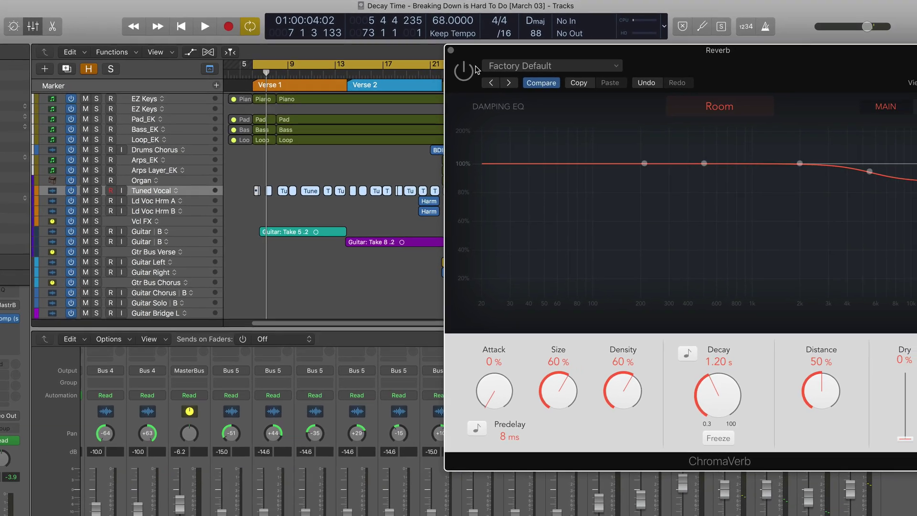
- Play the song briefly with the Tuned Vocal track soloed, then stop
{"action": "key", "text": "space"}
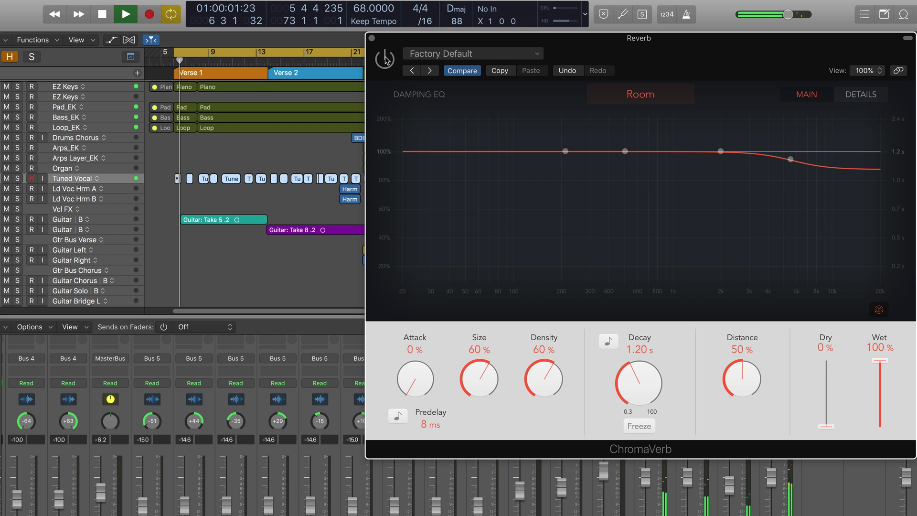
{"action": "key", "text": "s"}
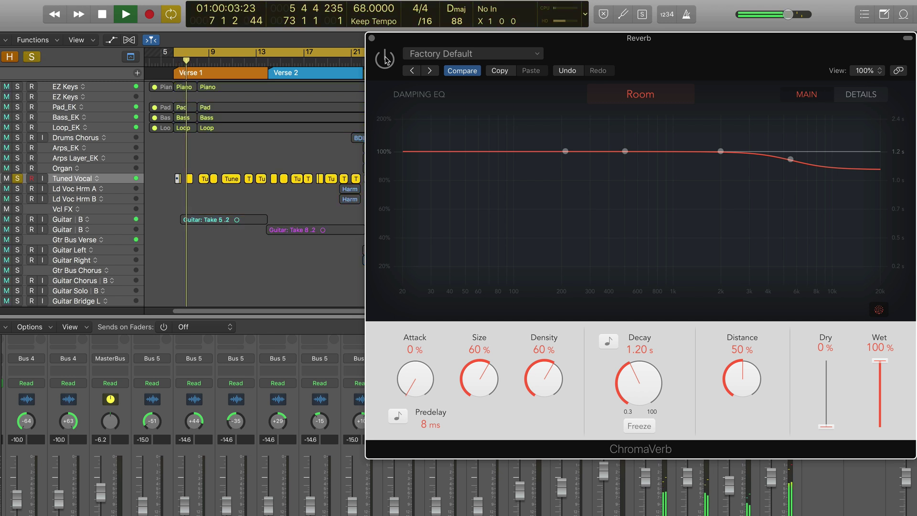
{"action": "mouse_move", "coordinate": [477, 151]}
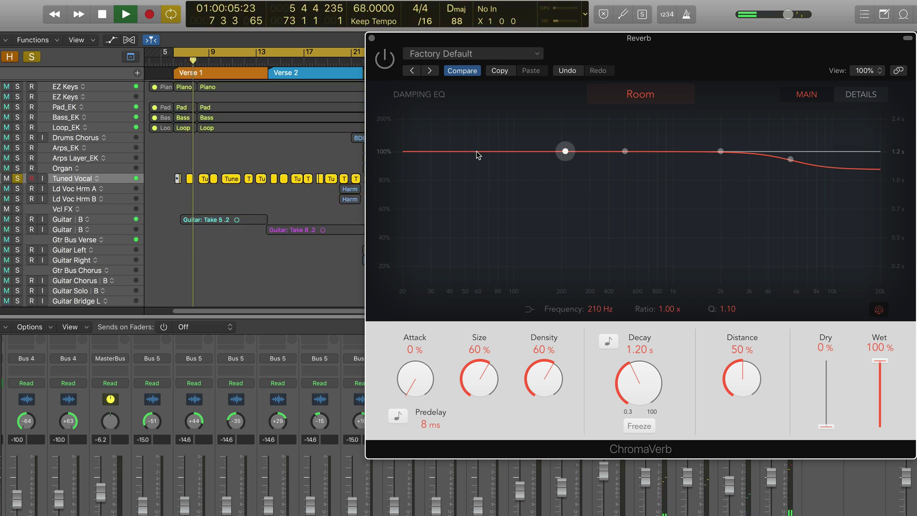
{"action": "key", "text": "space"}
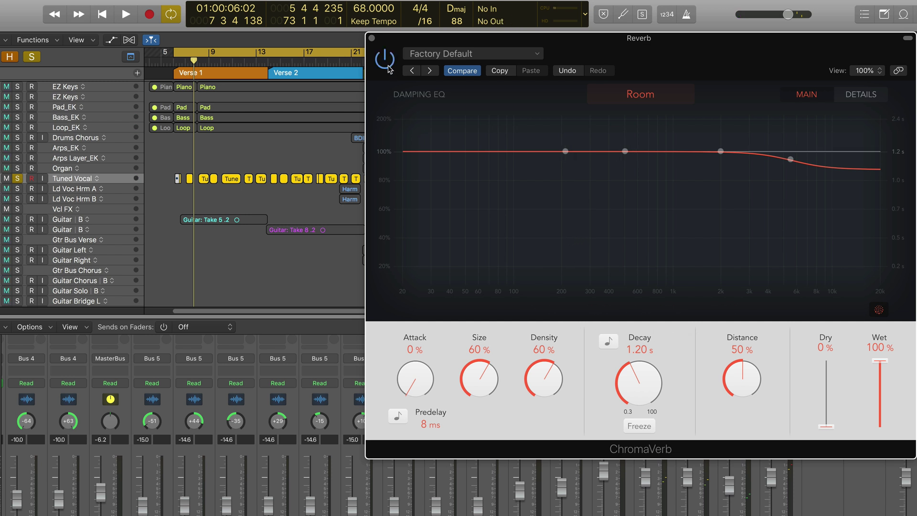
- Sync the decay, stretch it to one bar, then unsync to keep a free 3.50 s decay
{"action": "left_click", "coordinate": [609, 341]}
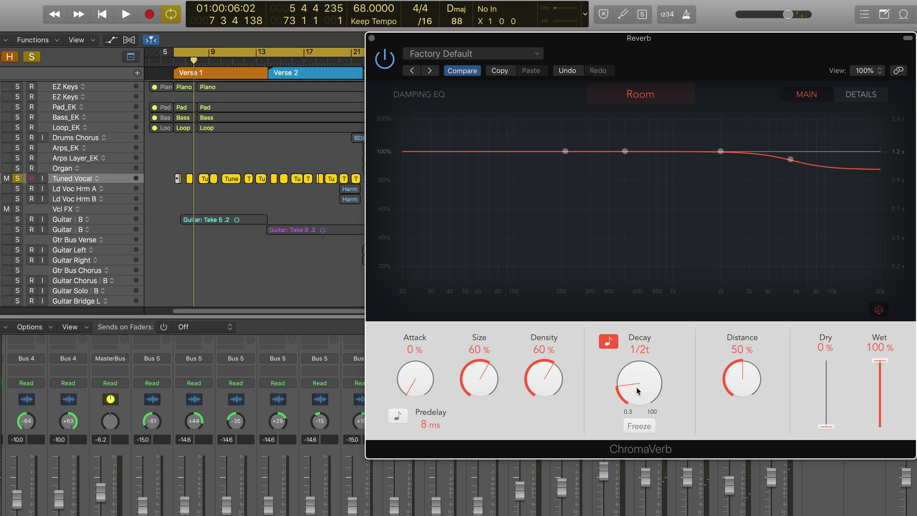
{"action": "mouse_move", "coordinate": [638, 390]}
{"action": "left_mouse_down"}
{"action": "mouse_move", "coordinate": [635, 383]}
{"action": "mouse_move", "coordinate": [632, 395]}
{"action": "mouse_move", "coordinate": [629, 378]}
{"action": "left_mouse_up"}
{"action": "left_click", "coordinate": [609, 341]}
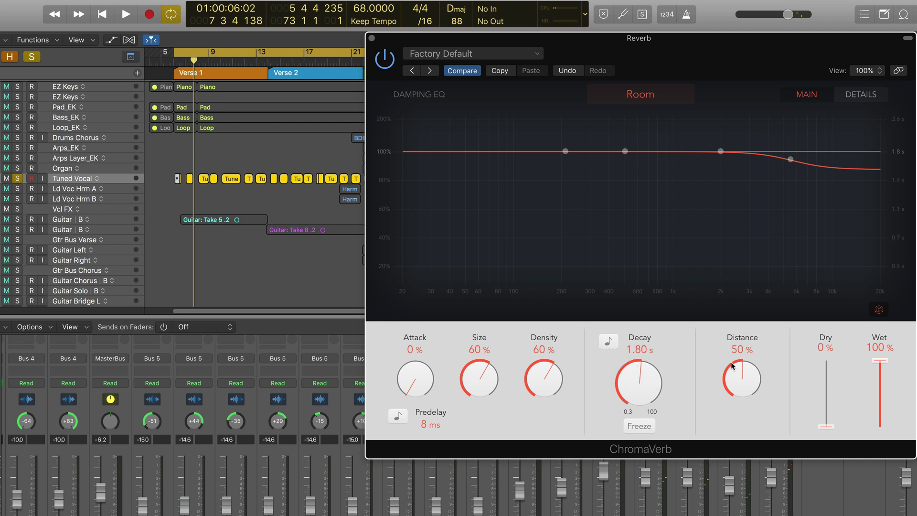
{"action": "key", "text": "space"}
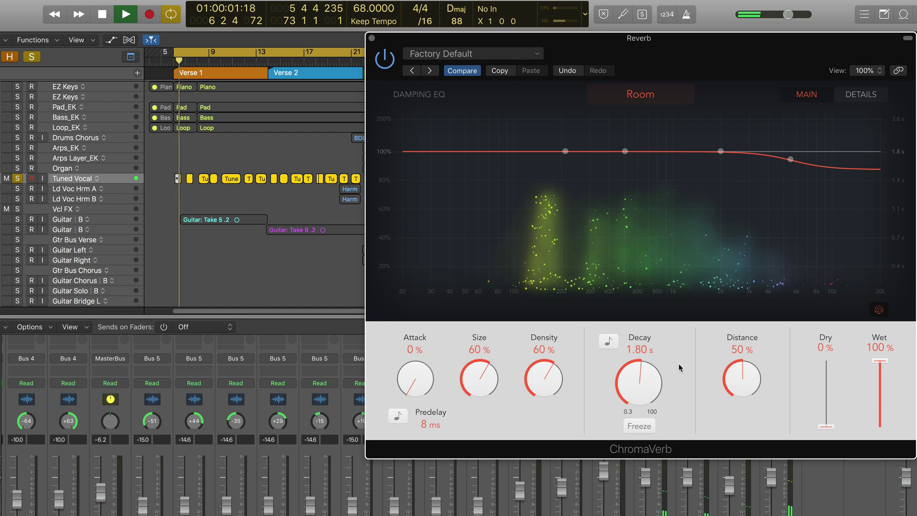
{"action": "left_click", "coordinate": [608, 341]}
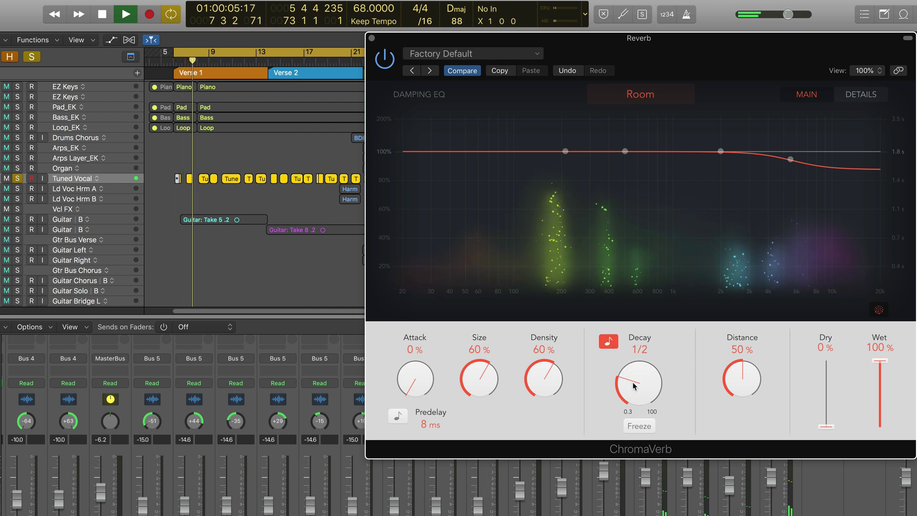
{"action": "left_click_drag", "start_coordinate": [631, 382], "coordinate": [631, 370]}
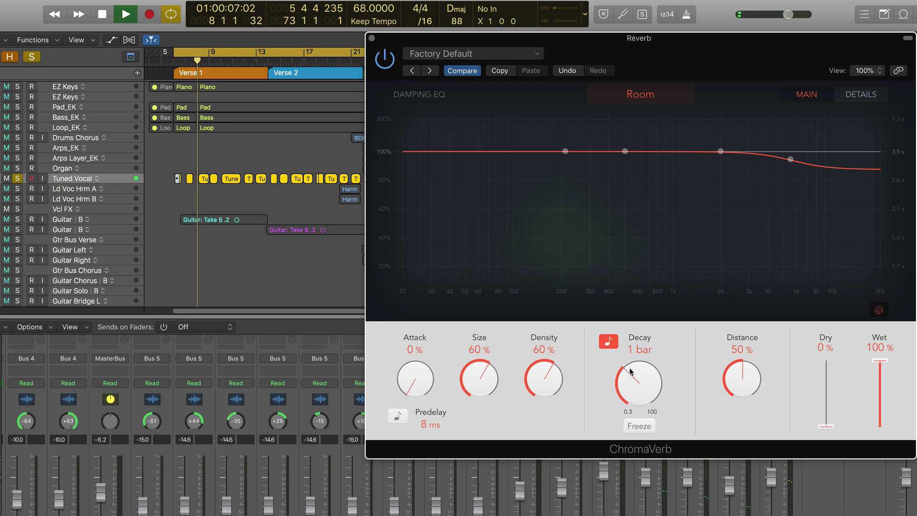
{"action": "left_click", "coordinate": [608, 341]}
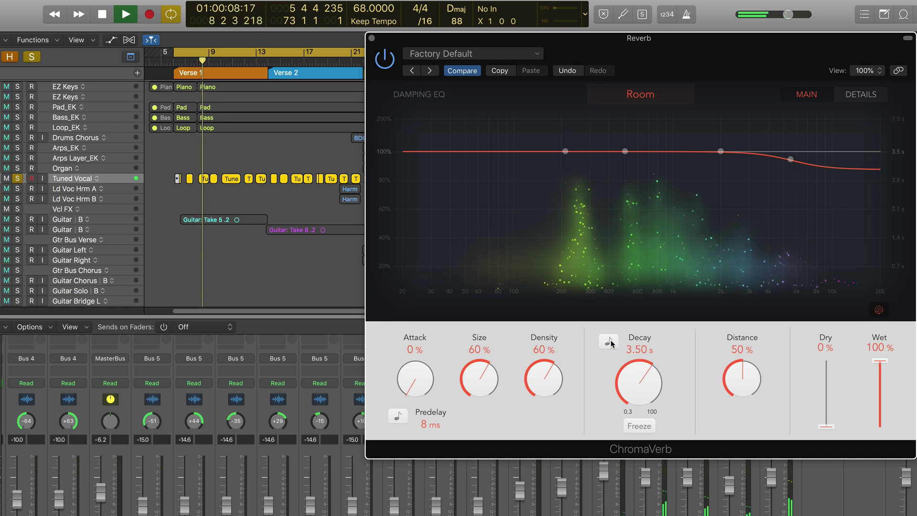
{"action": "left_click", "coordinate": [654, 95]}
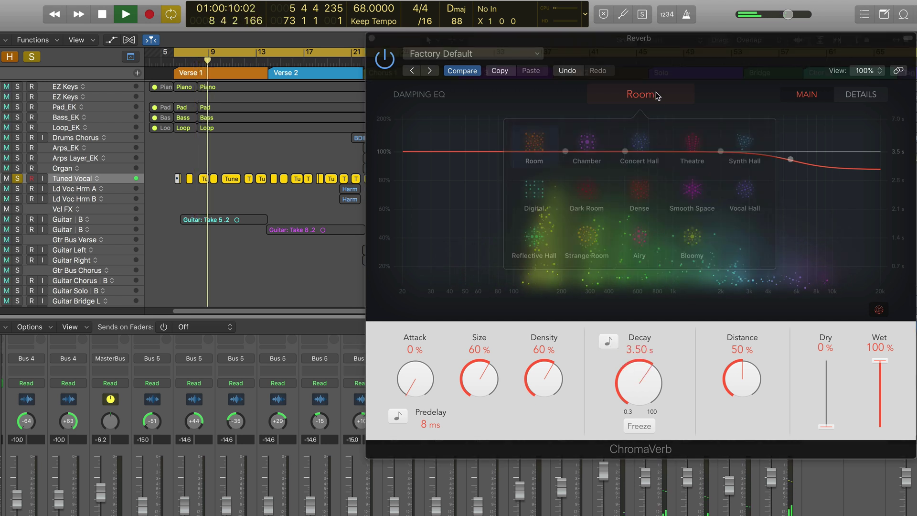
- Try Dense, then switch the reverb type to Smooth Space and stop playback
{"action": "left_click", "coordinate": [640, 194]}
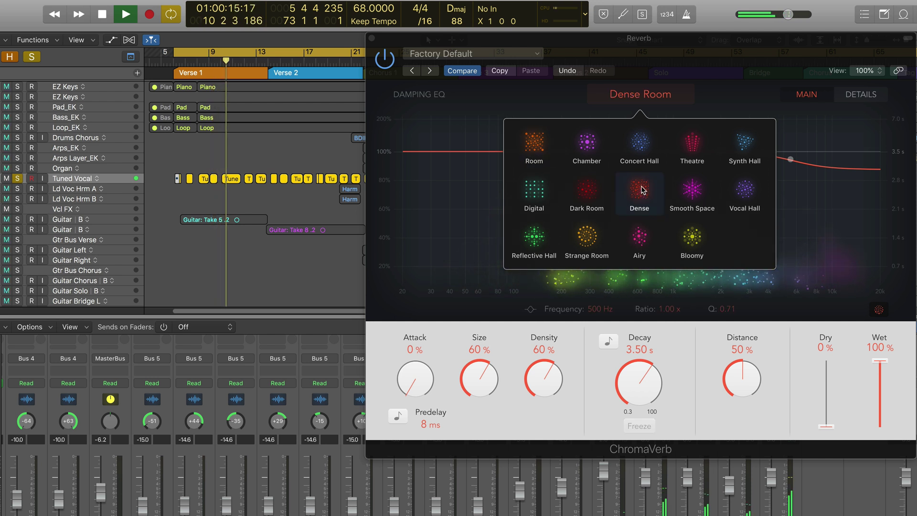
{"action": "left_click", "coordinate": [695, 192]}
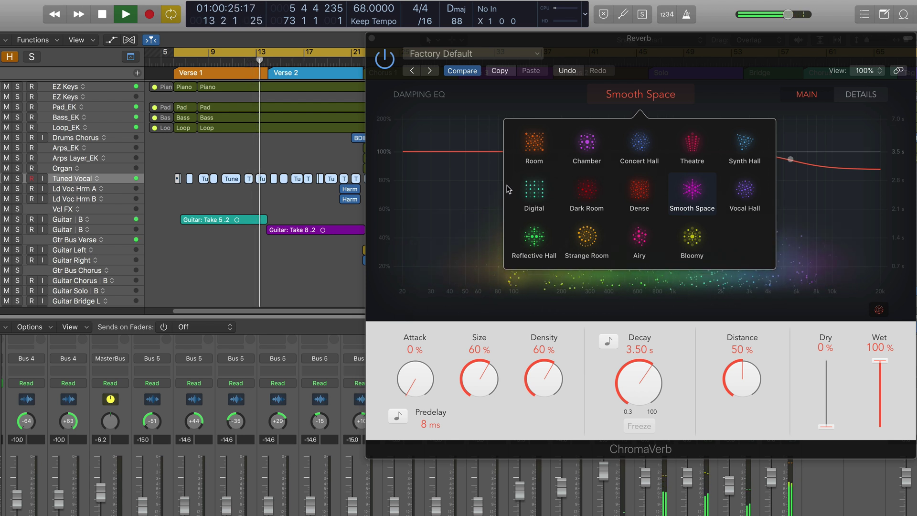
{"action": "left_click", "coordinate": [676, 344]}
{"action": "key", "text": "space"}
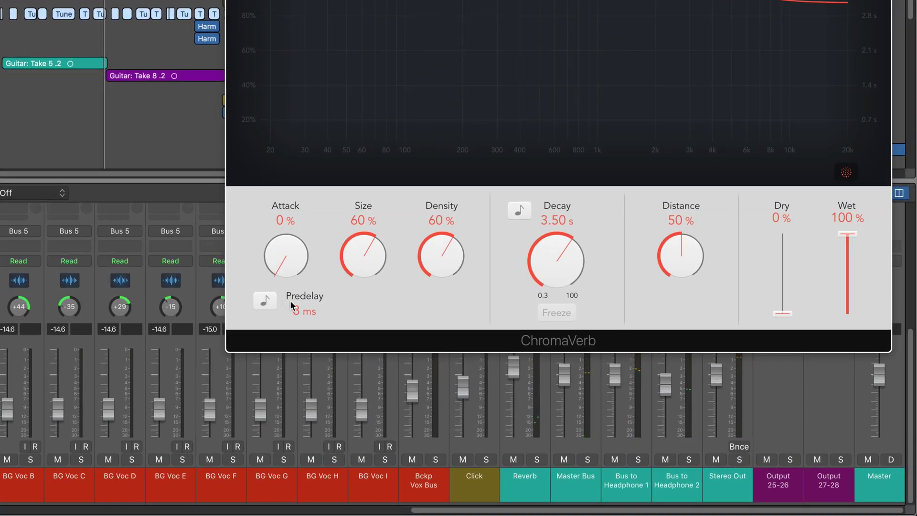
- Compare synced predelay values of 1/64 and 1/32 against milliseconds during playback
{"action": "left_click", "coordinate": [266, 302]}
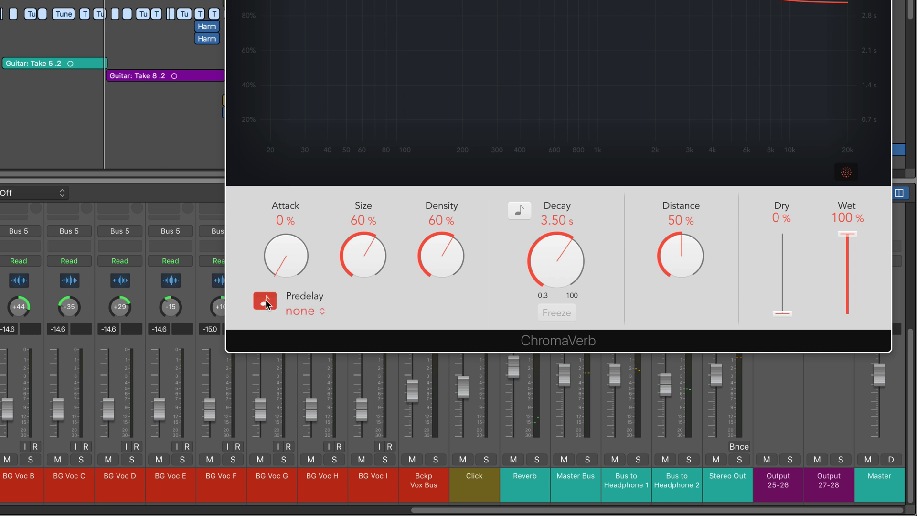
{"action": "left_click", "coordinate": [315, 311]}
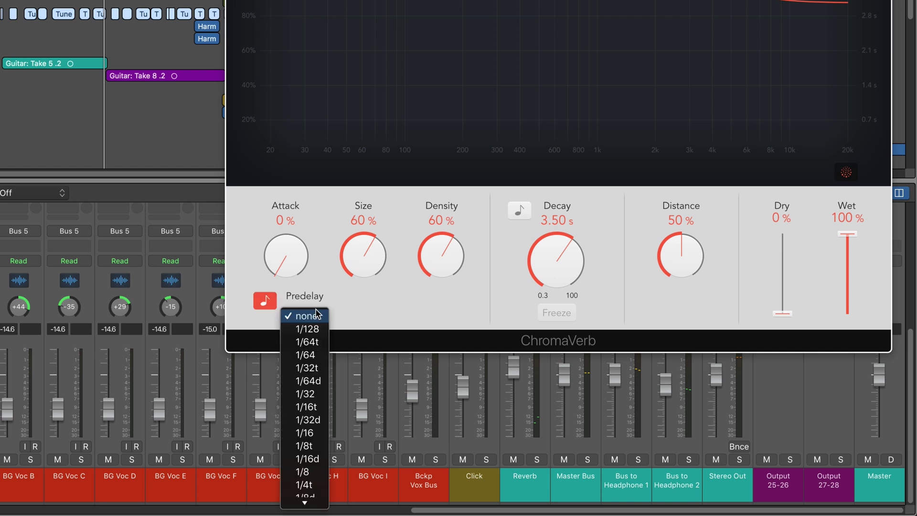
{"action": "left_click", "coordinate": [317, 355]}
{"action": "left_click", "coordinate": [264, 303]}
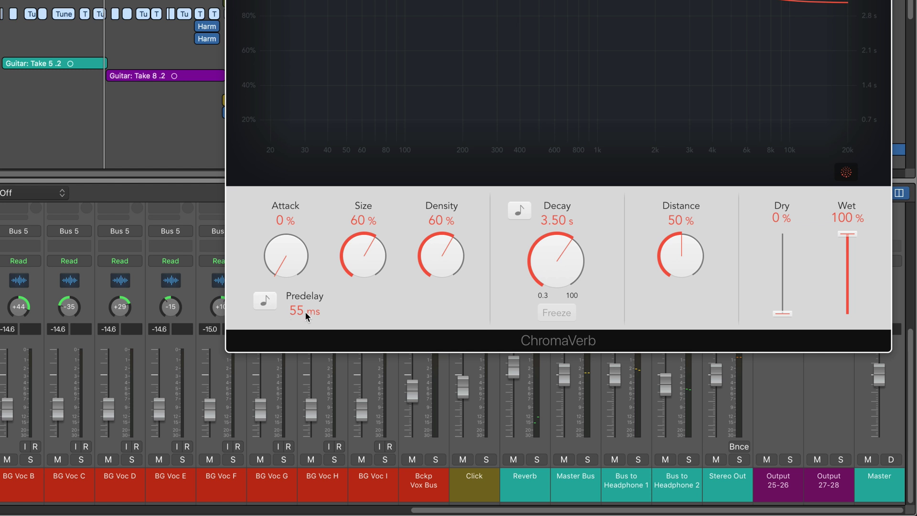
{"action": "key", "text": "space"}
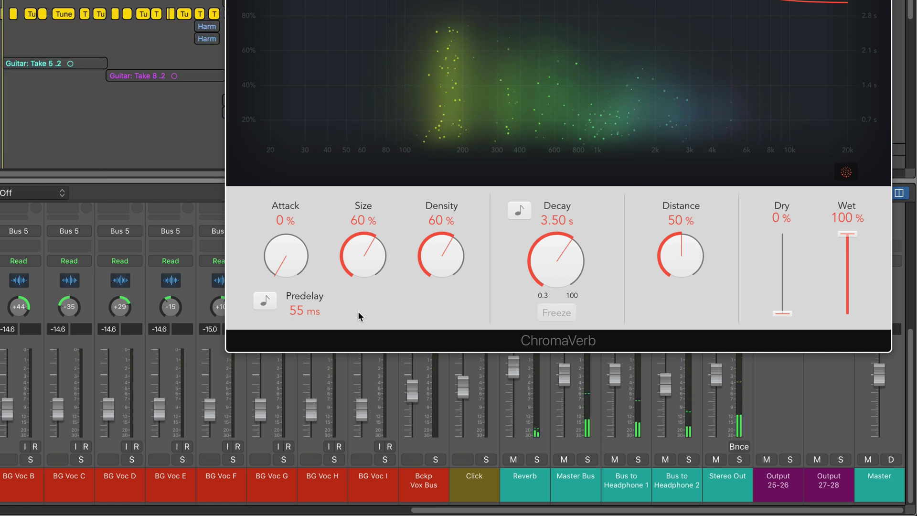
{"action": "left_click", "coordinate": [265, 302]}
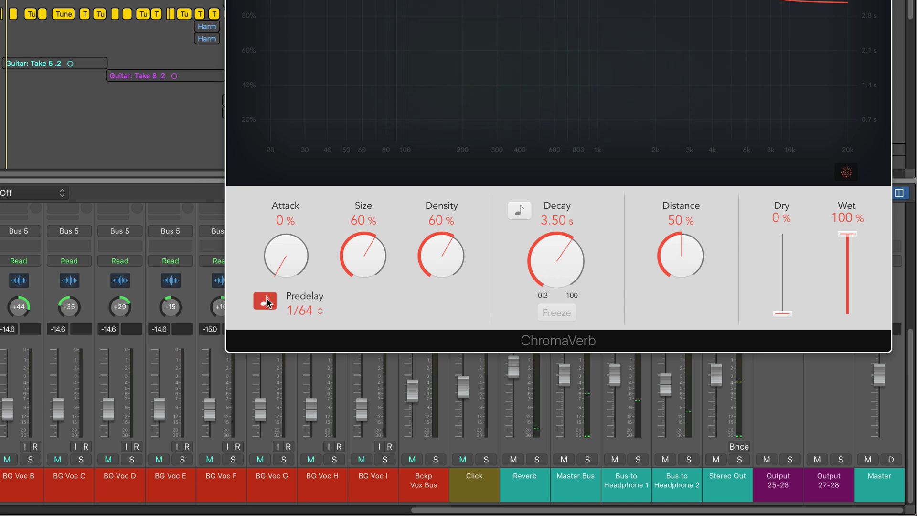
{"action": "left_click", "coordinate": [318, 313]}
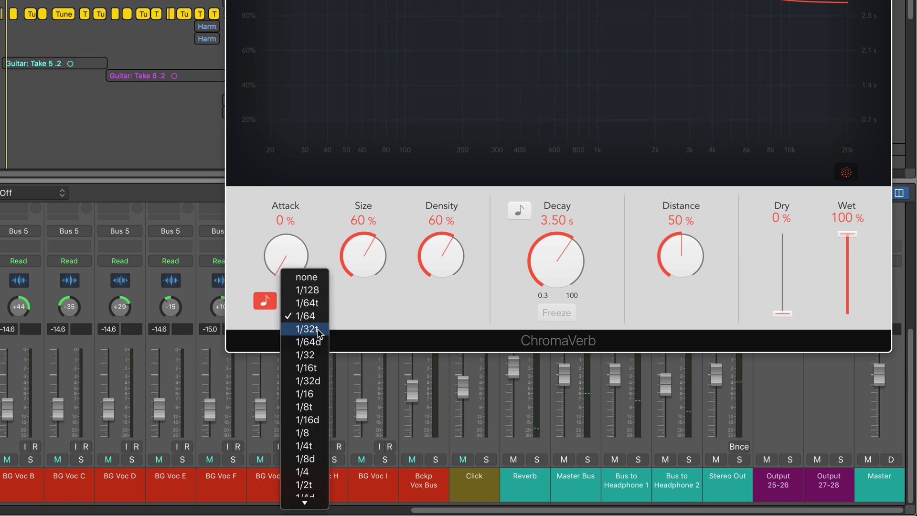
{"action": "left_click", "coordinate": [319, 357]}
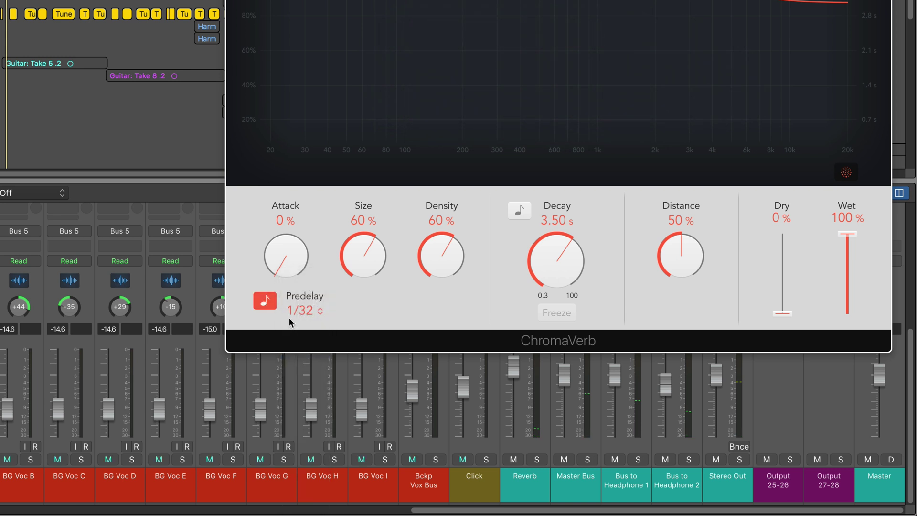
{"action": "left_click", "coordinate": [266, 302]}
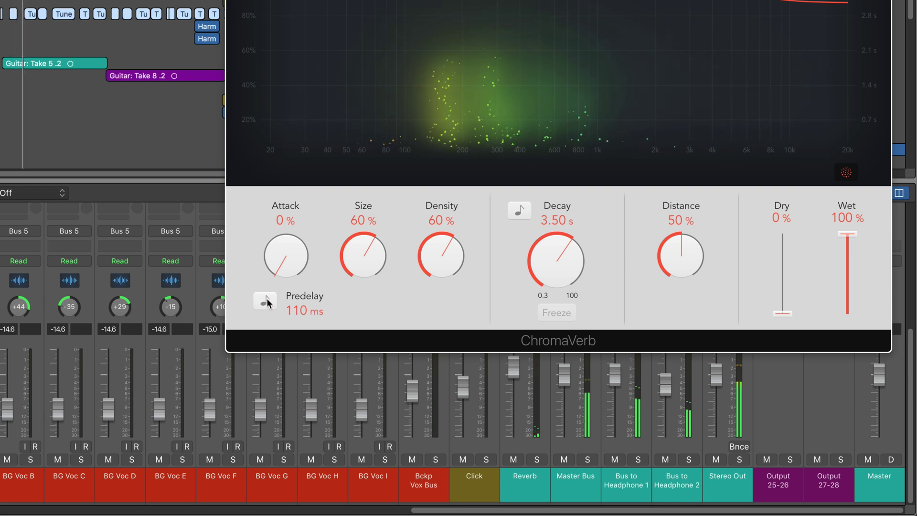
- Sync the predelay to a 1/64 note, solo the vocal, and stop playback
{"action": "left_click", "coordinate": [266, 301]}
{"action": "left_click", "coordinate": [301, 310]}
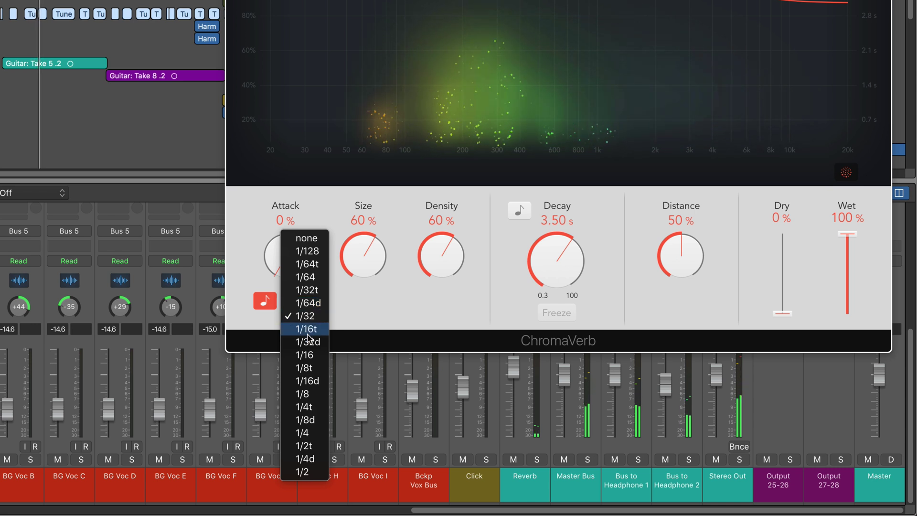
{"action": "left_click", "coordinate": [311, 277]}
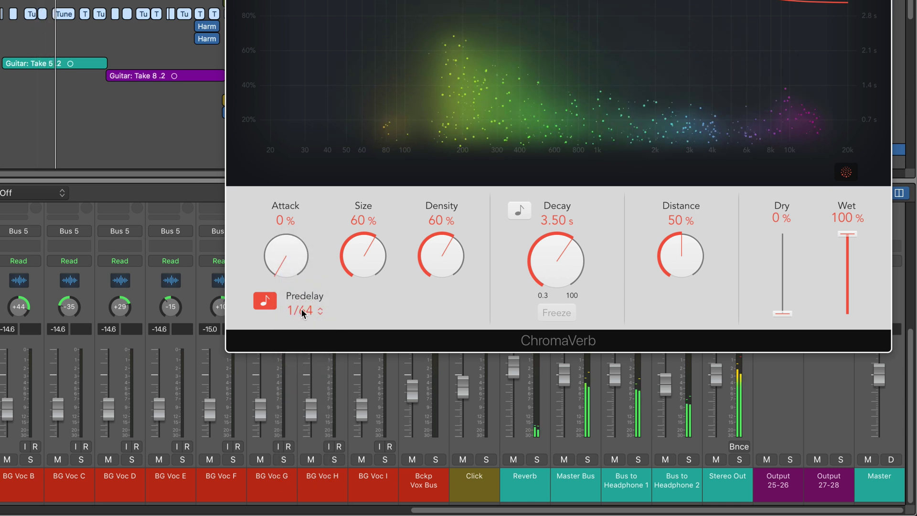
{"action": "key", "text": "ctrl+s"}
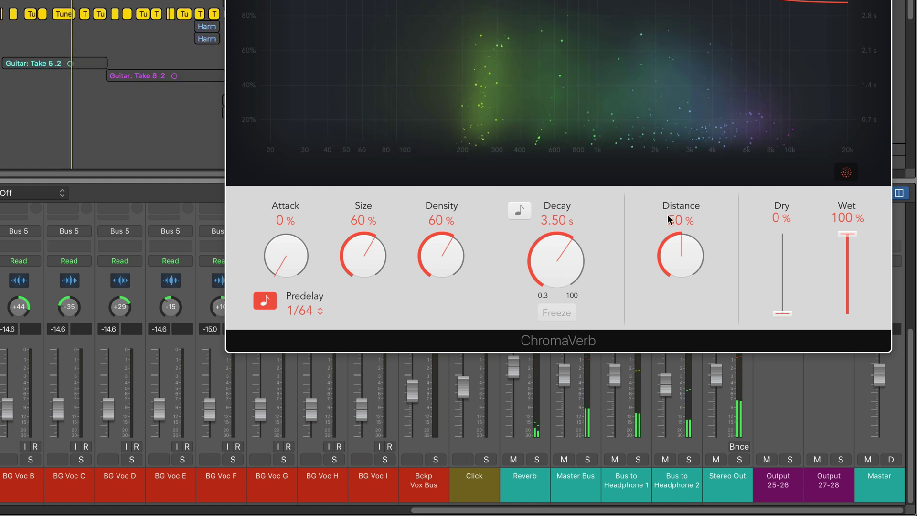
{"action": "key", "text": "space"}
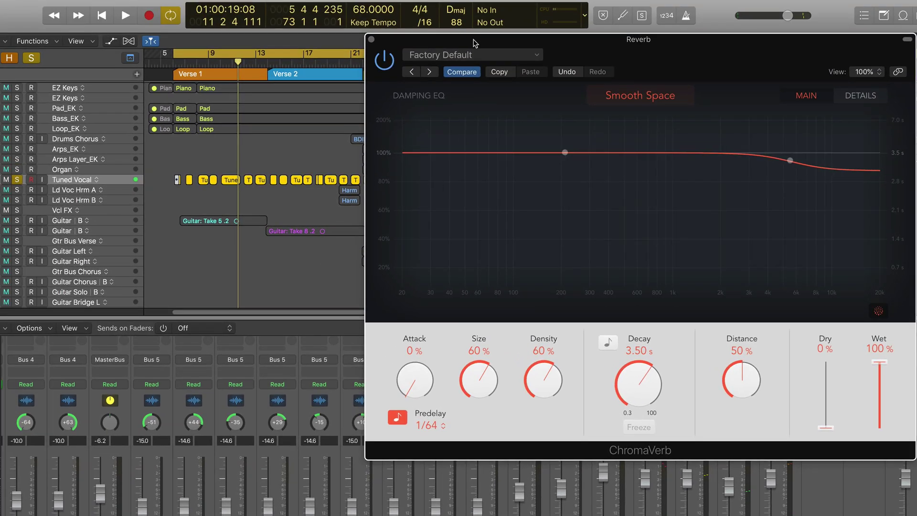
- Move the ChromaVerb window aside and start playback from bar 46
{"action": "left_click_drag", "start_coordinate": [474, 40], "coordinate": [361, 104]}
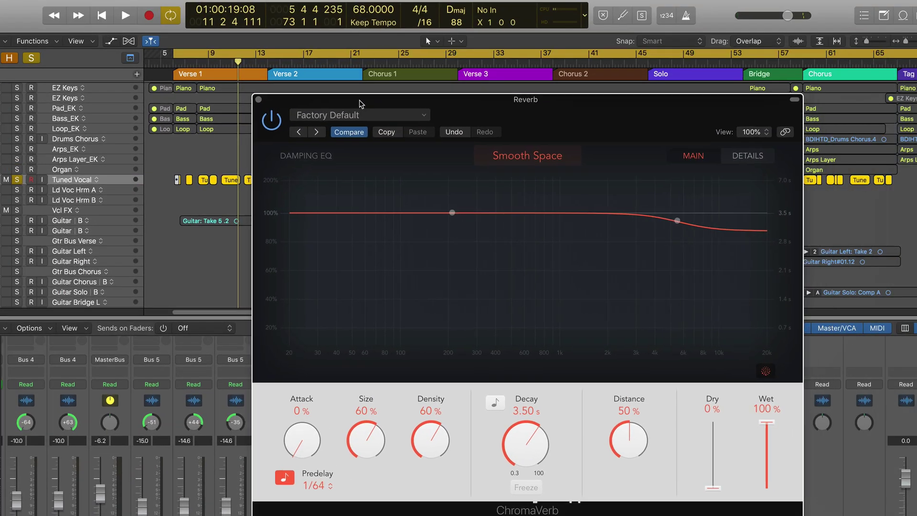
{"action": "left_click", "coordinate": [648, 61]}
{"action": "key", "text": "space"}
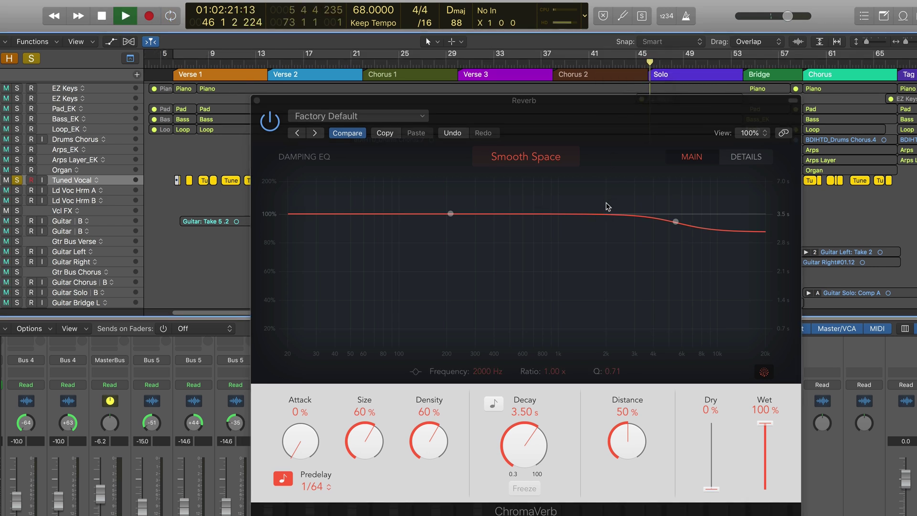
- Unsolo the Tuned Vocal and solo the Guitar Solo track
{"action": "left_click", "coordinate": [19, 181]}
{"action": "scroll", "coordinate": [169, 480], "scroll_direction": "left", "scroll_amount": 2}
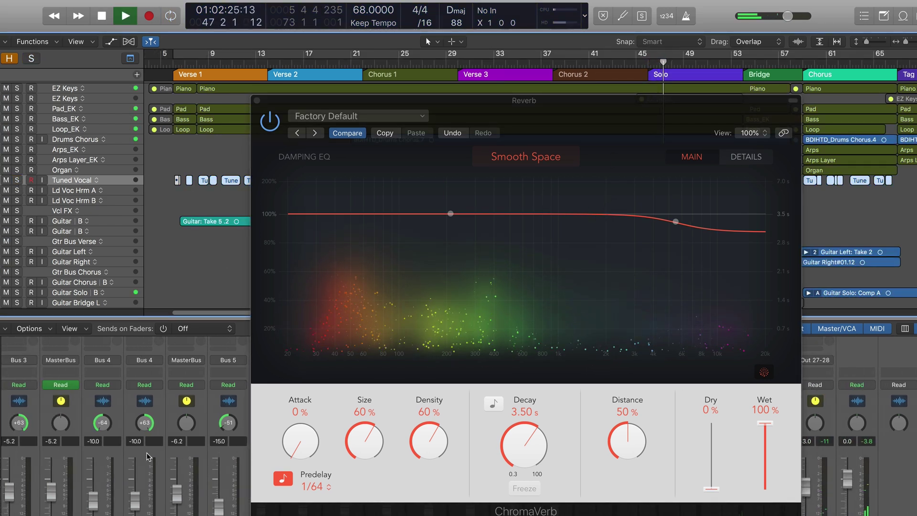
{"action": "scroll", "coordinate": [169, 480], "scroll_direction": "left", "scroll_amount": 5}
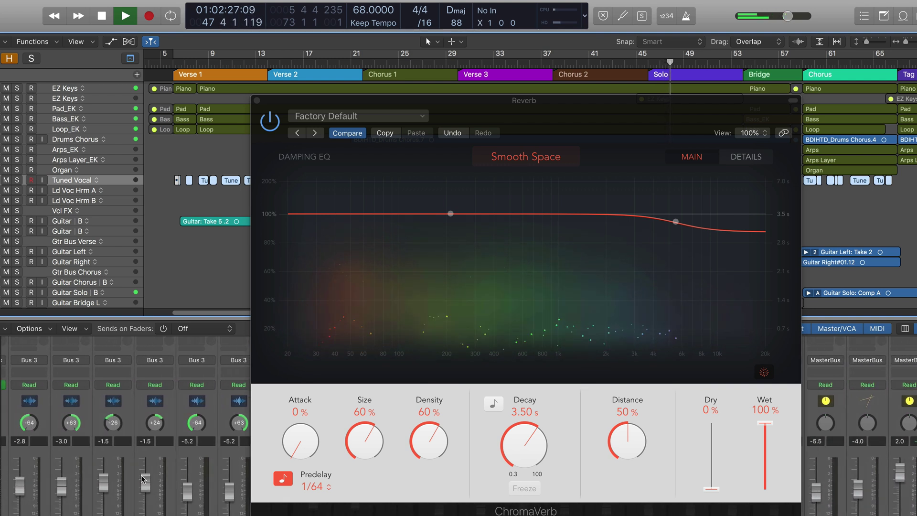
{"action": "scroll", "coordinate": [140, 479], "scroll_direction": "left", "scroll_amount": 2}
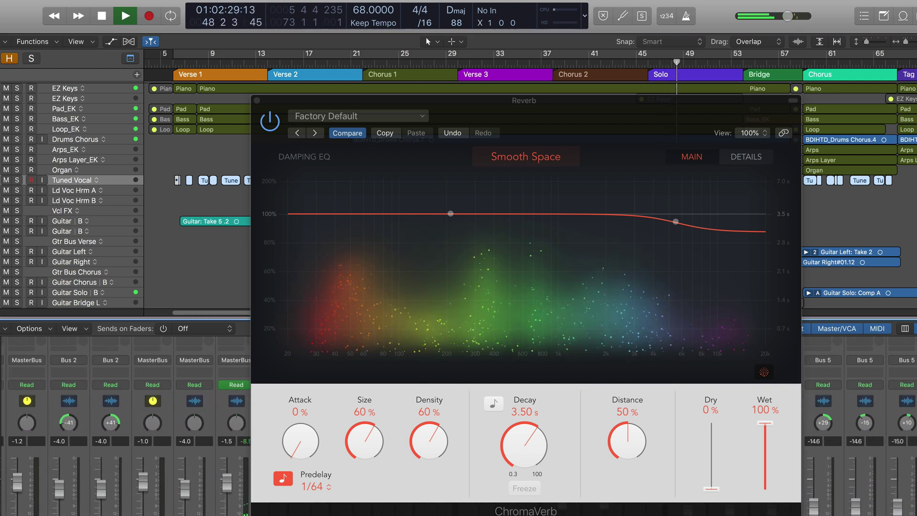
{"action": "left_click", "coordinate": [17, 293]}
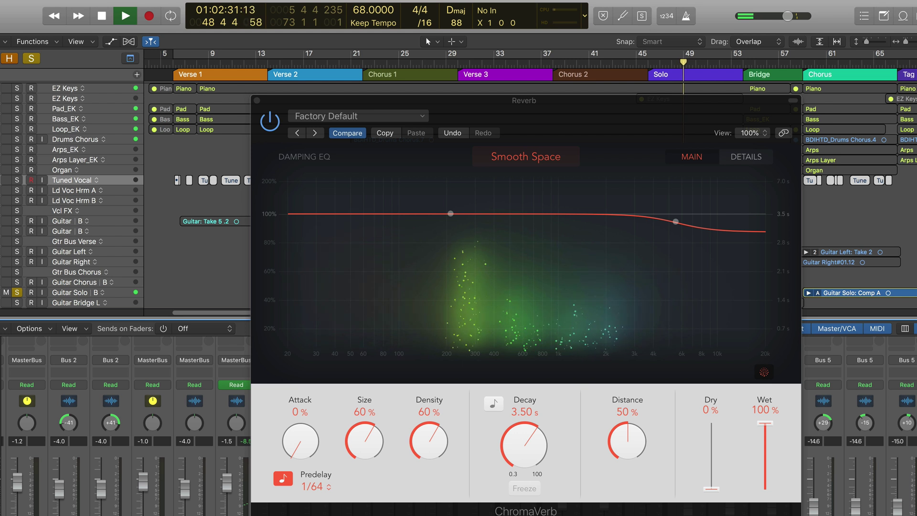
- Bypass ChromaVerb briefly to hear the dry sound, then turn it back on
{"action": "left_click", "coordinate": [270, 123]}
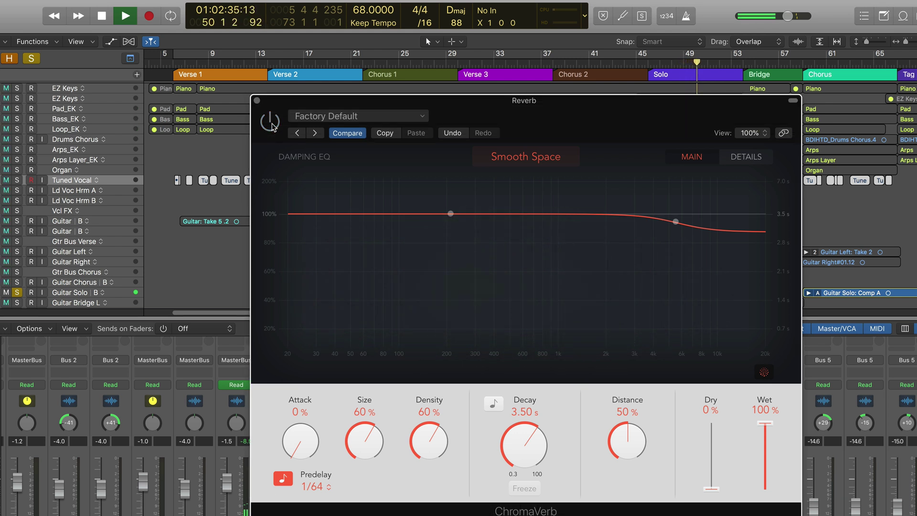
{"action": "left_click", "coordinate": [270, 123]}
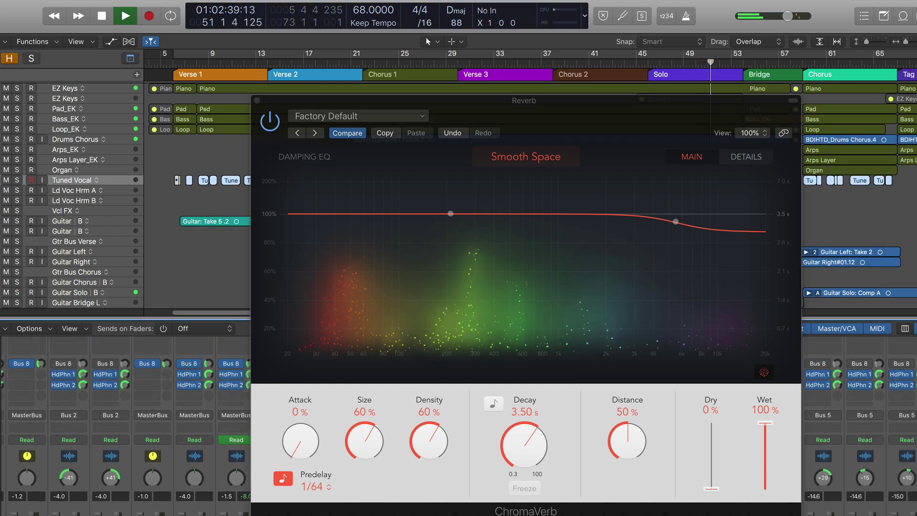
{"action": "left_click_drag", "start_coordinate": [544, 105], "coordinate": [549, 97]}
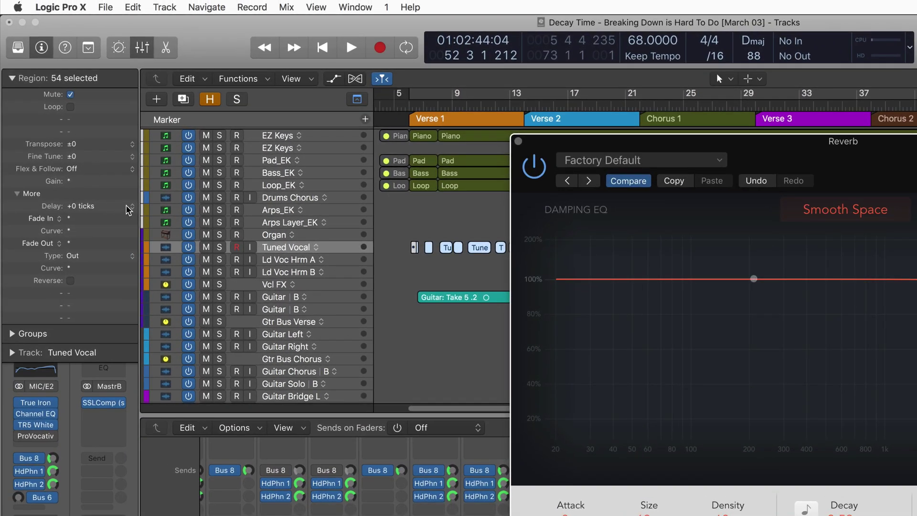
{"action": "left_click", "coordinate": [128, 209]}
{"action": "left_click", "coordinate": [133, 209]}
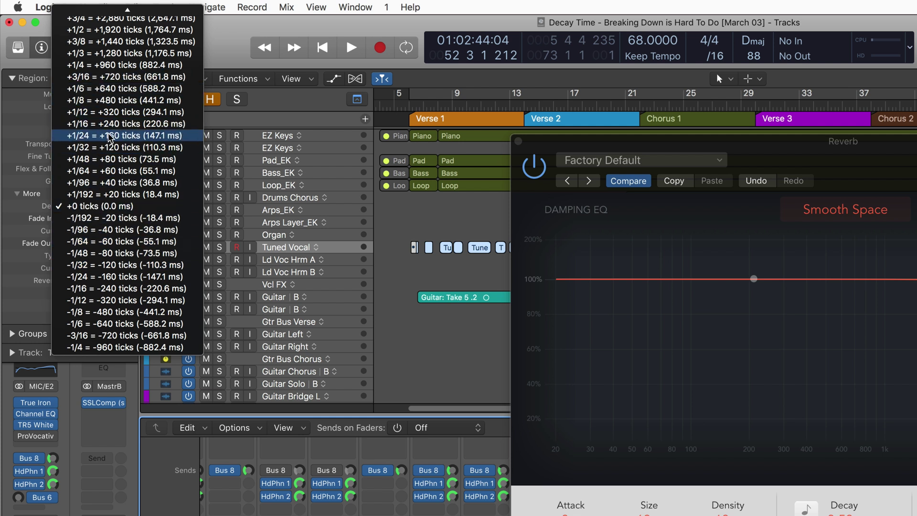
{"action": "left_click", "coordinate": [241, 23]}
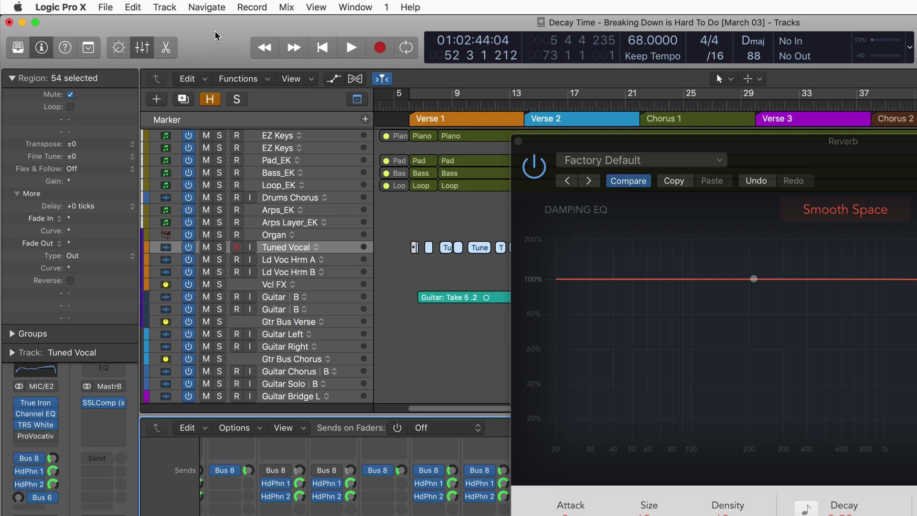